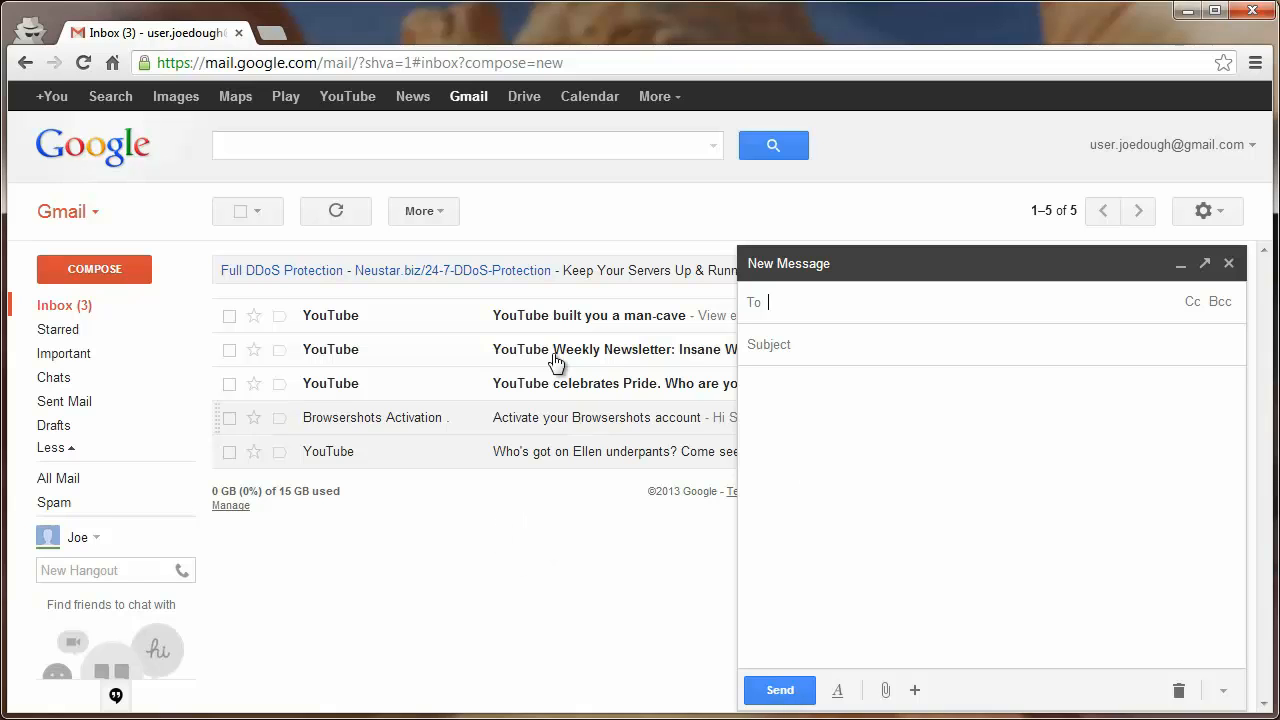
Temporarily switch back to the old compose view for a blank message and return to the new compose experience
left_click(1222, 692)
left_click(986, 530)
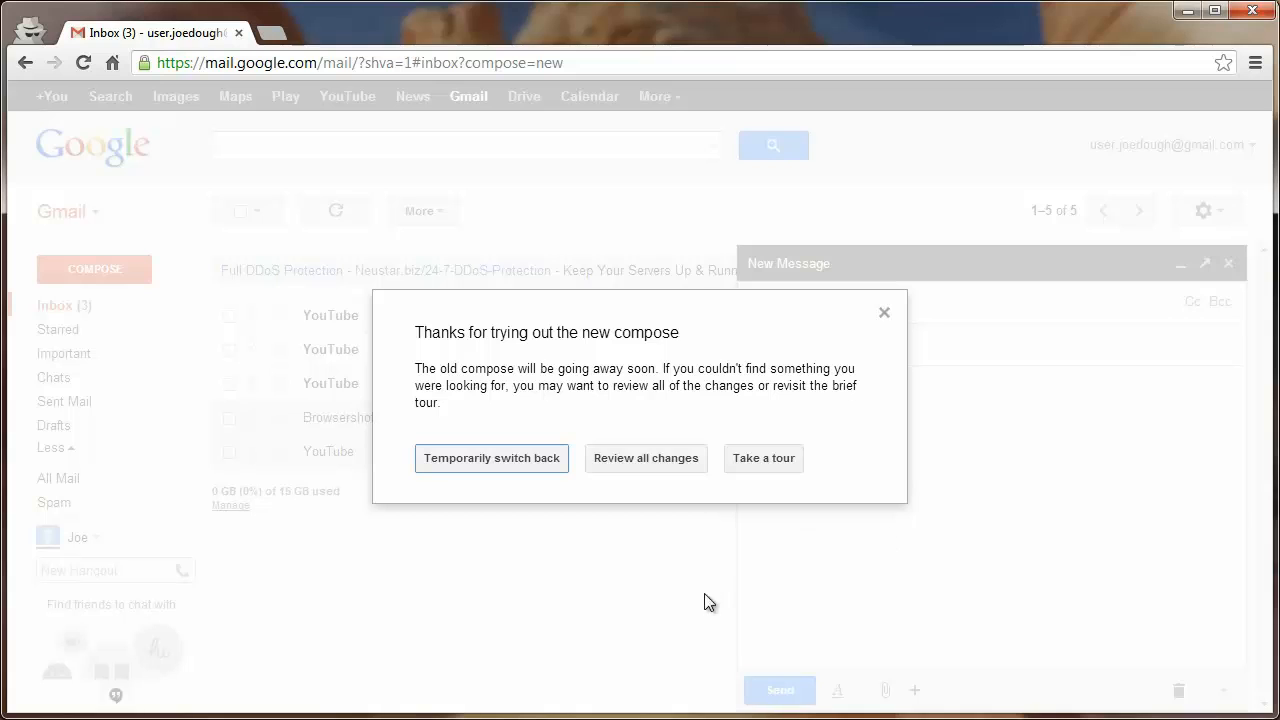
left_click(480, 459)
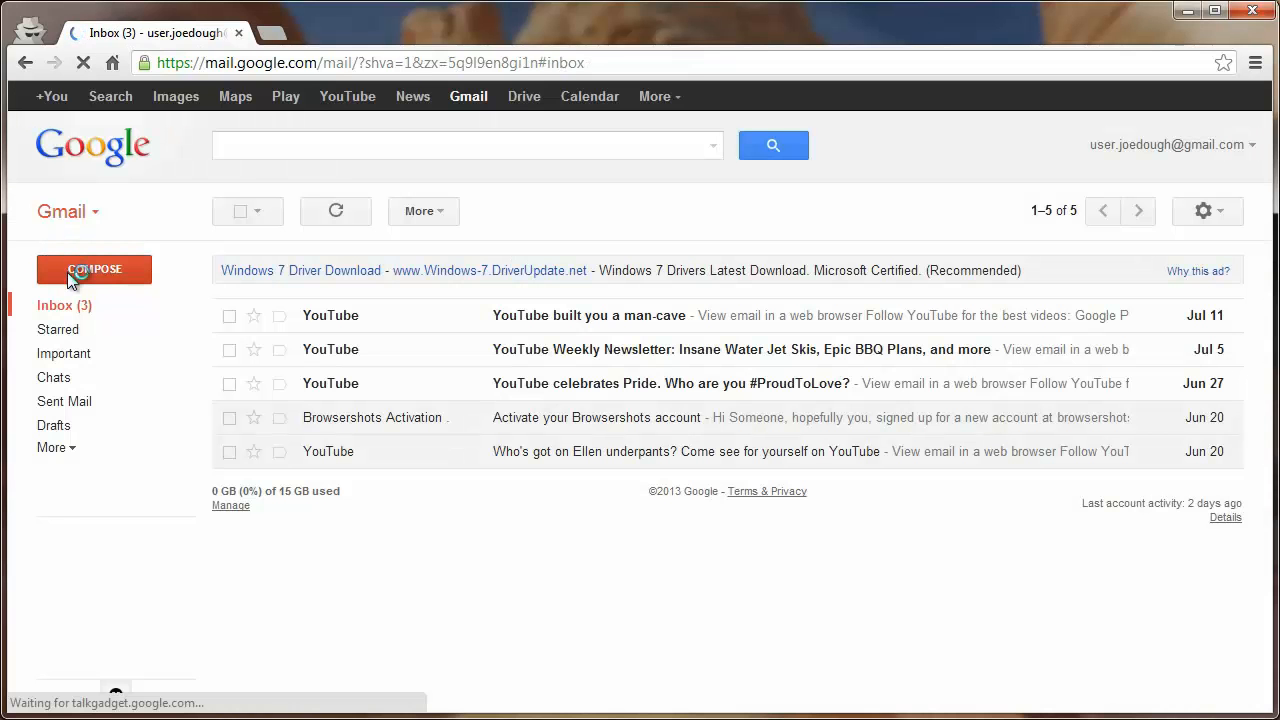
left_click(74, 271)
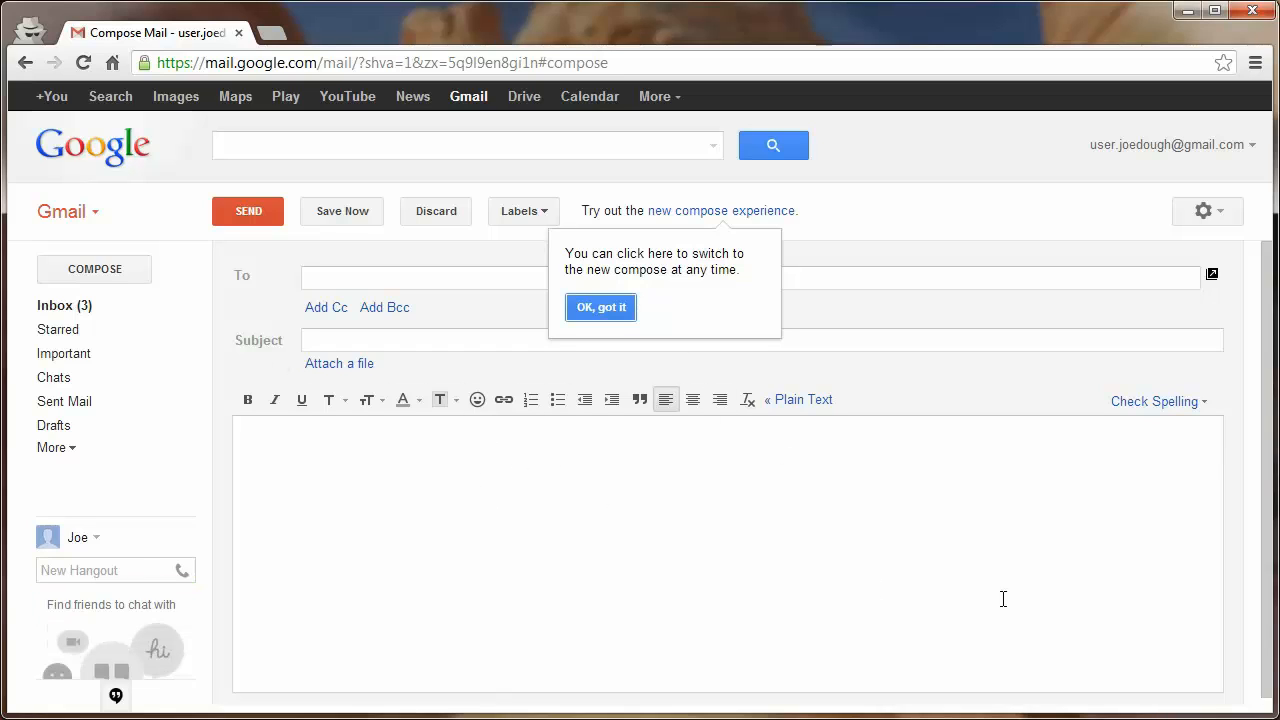
left_click(584, 309)
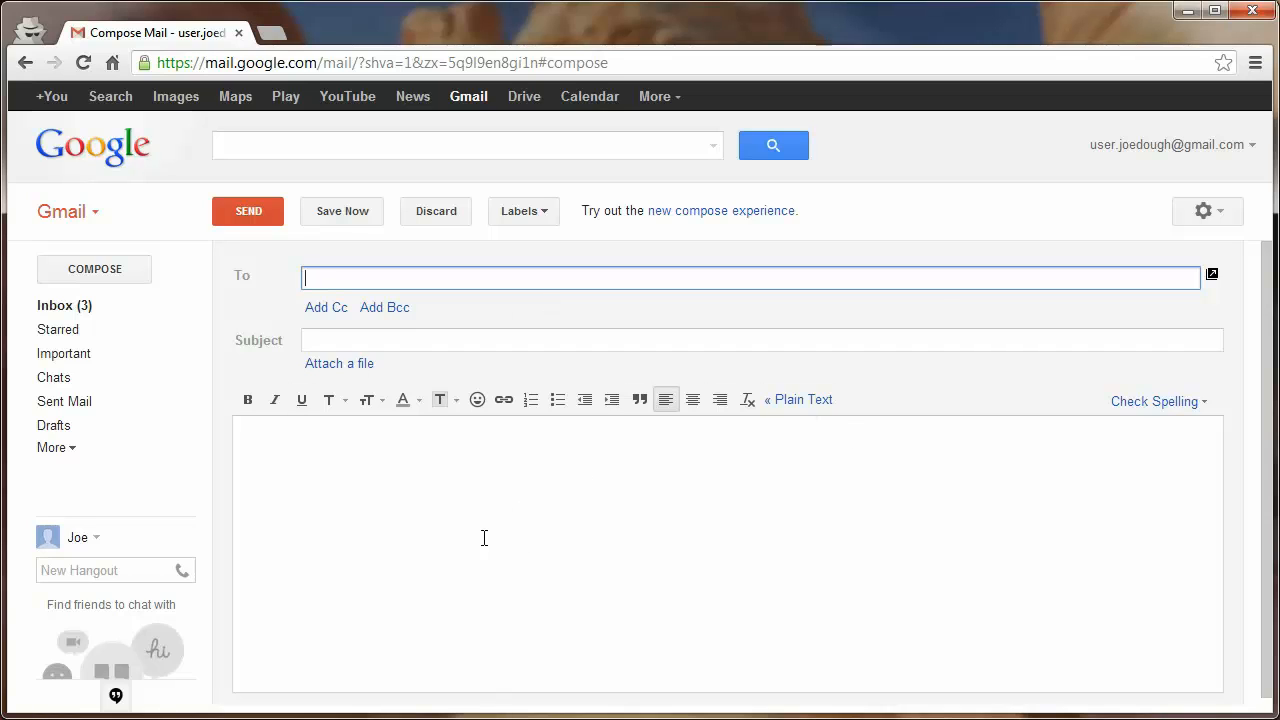
left_click(748, 212)
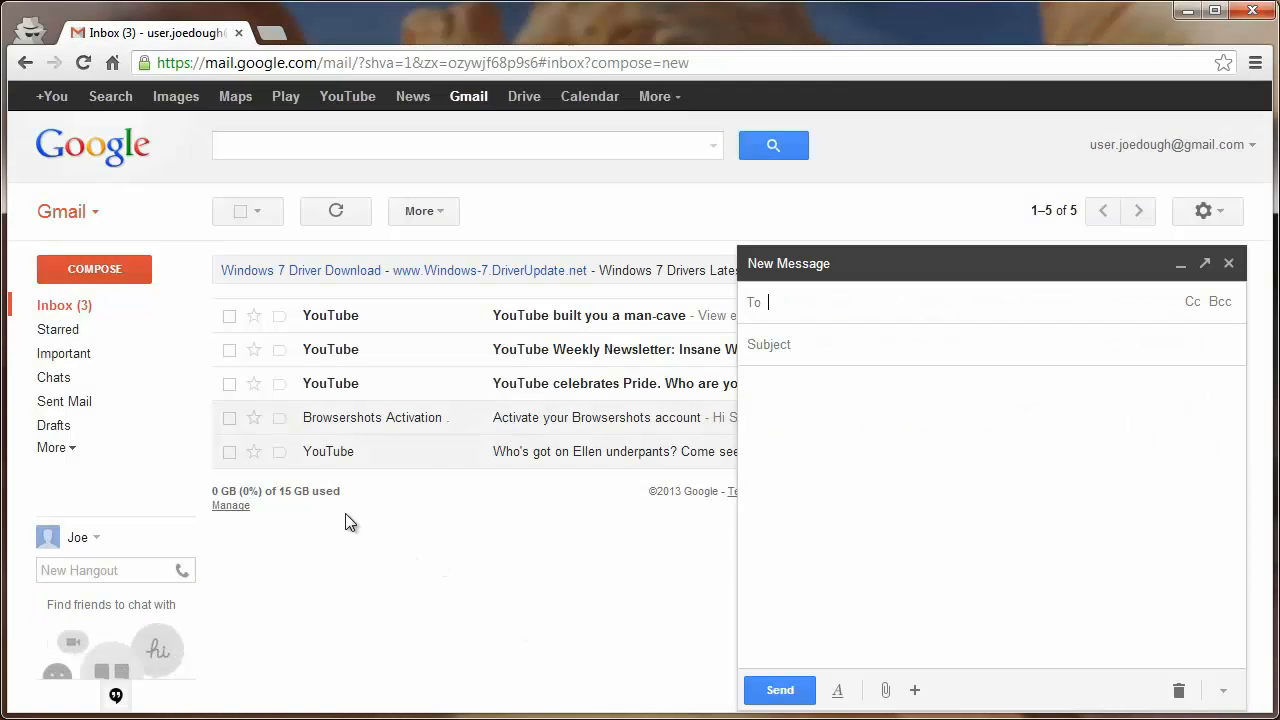
Open the Important folder and switch to Contacts while keeping the new message window open
left_click(46, 356)
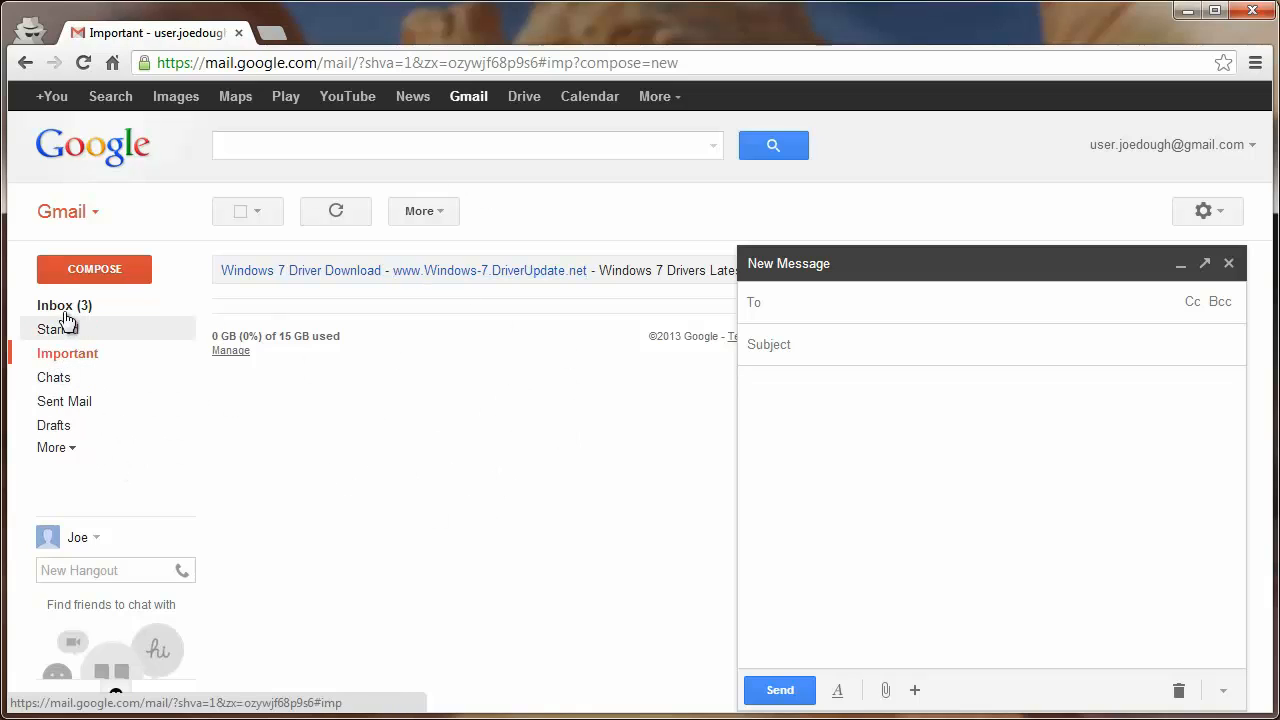
left_click(85, 211)
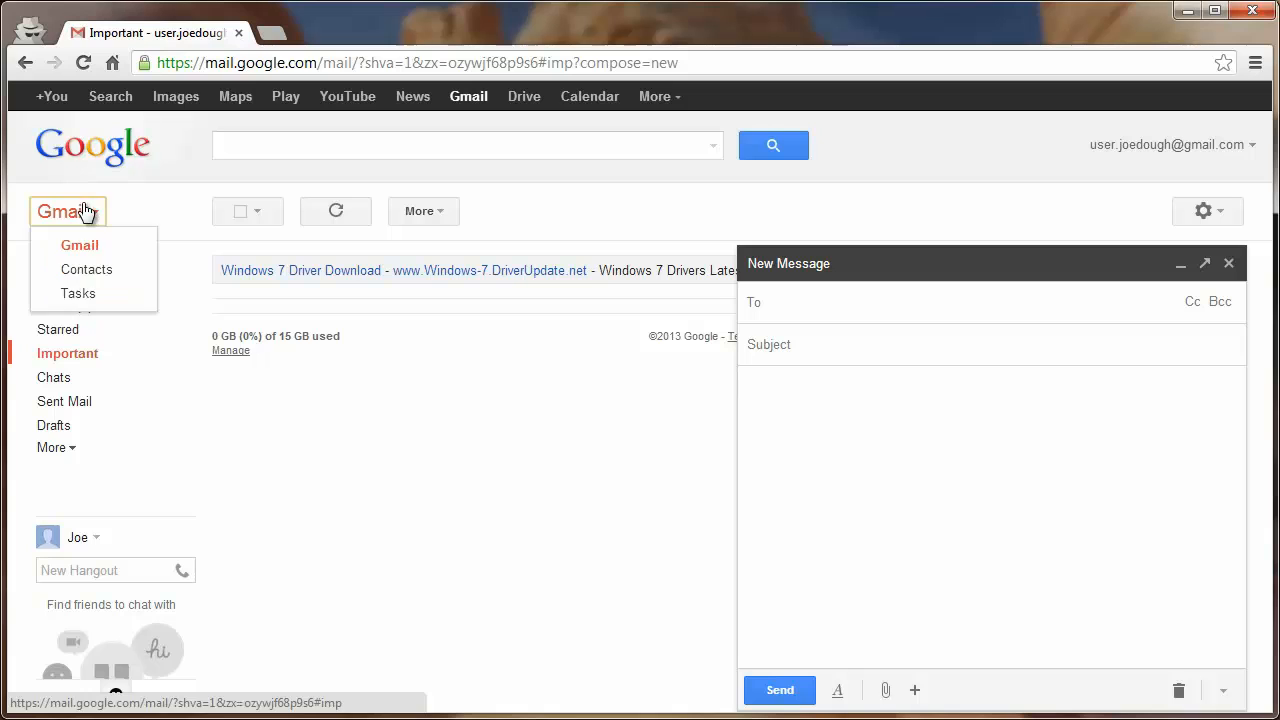
left_click(92, 272)
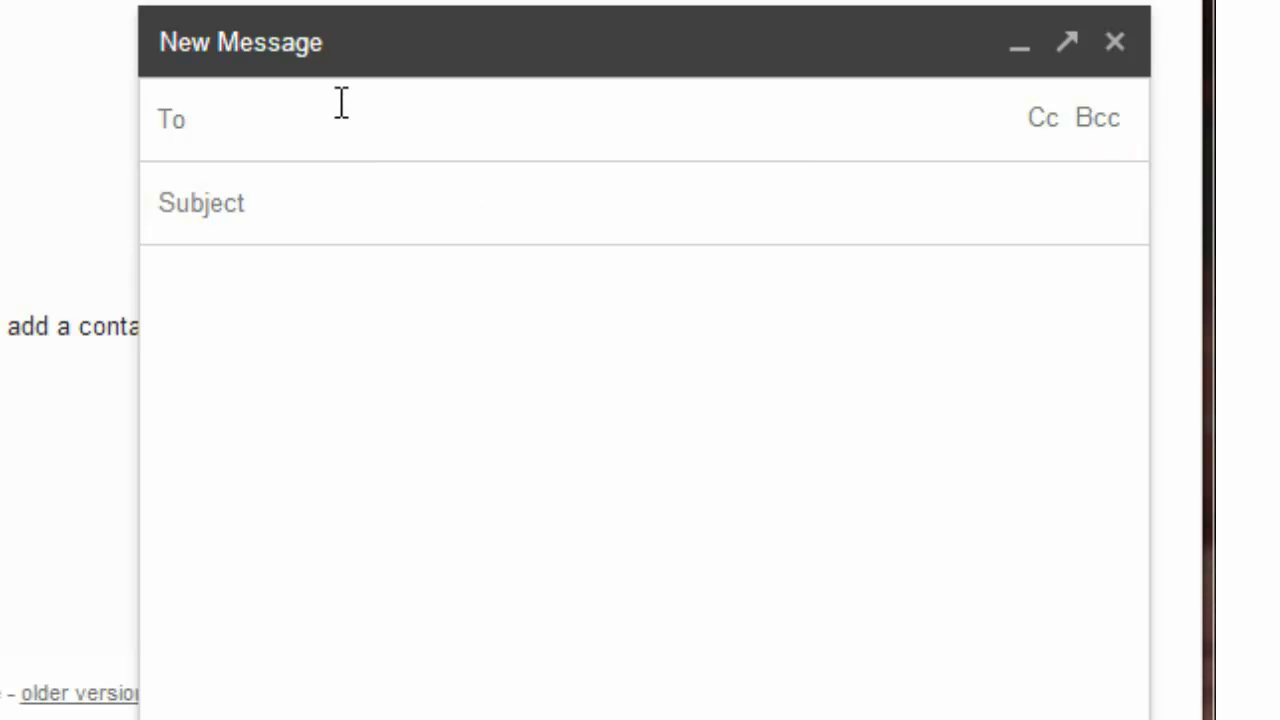
Paste the recipient's email address, set the subject to "test" and write "this is my email test" as the message body
right_click(206, 128)
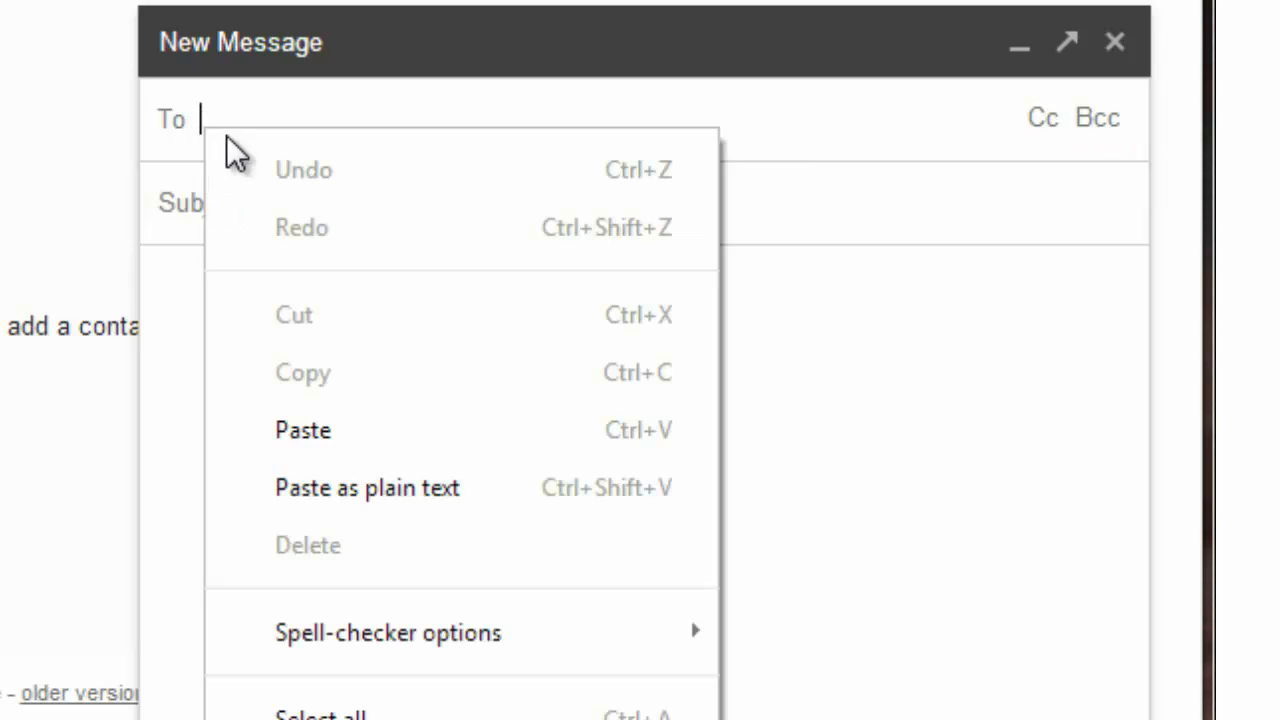
left_click(321, 432)
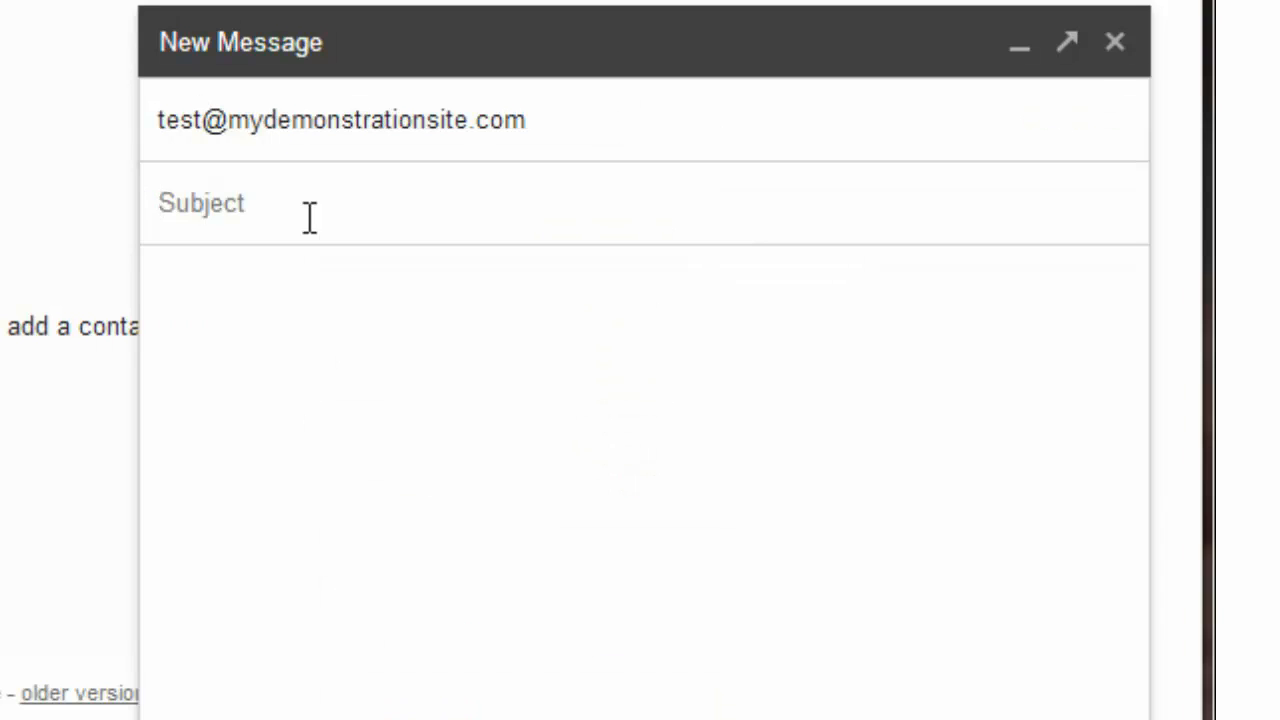
left_click(310, 218)
type("test")
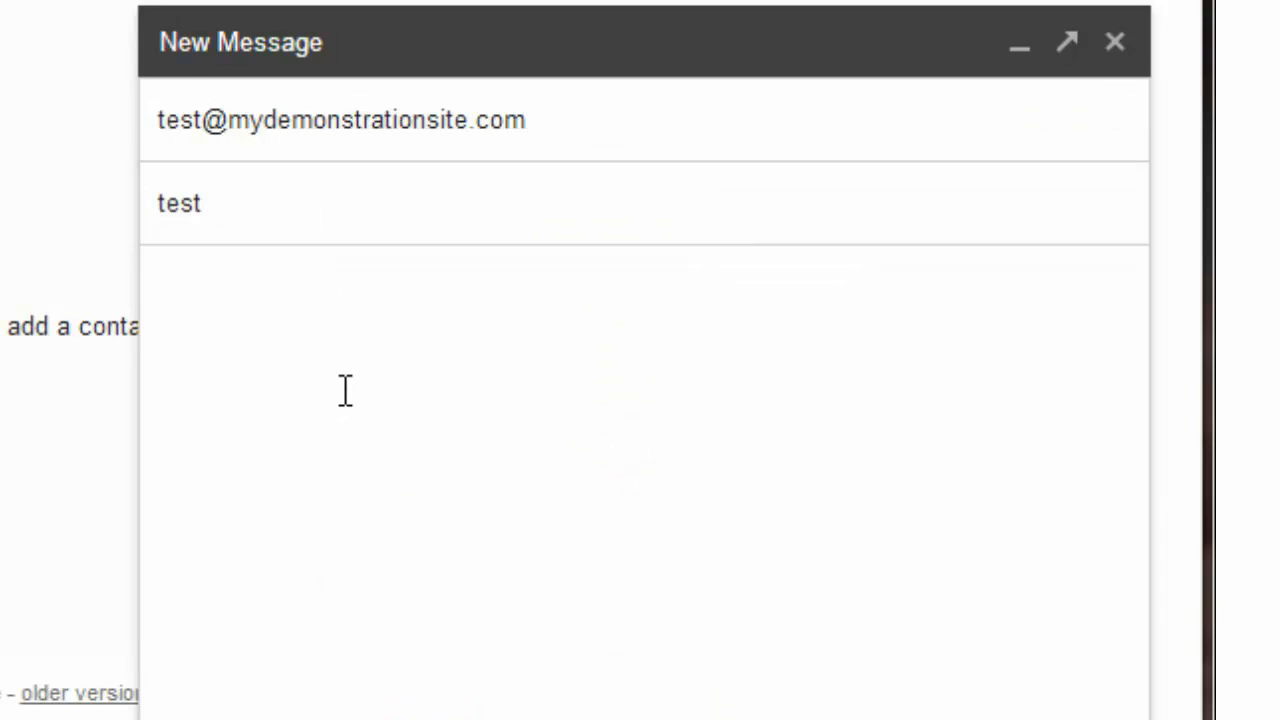
left_click(345, 390)
type("this is my email test")
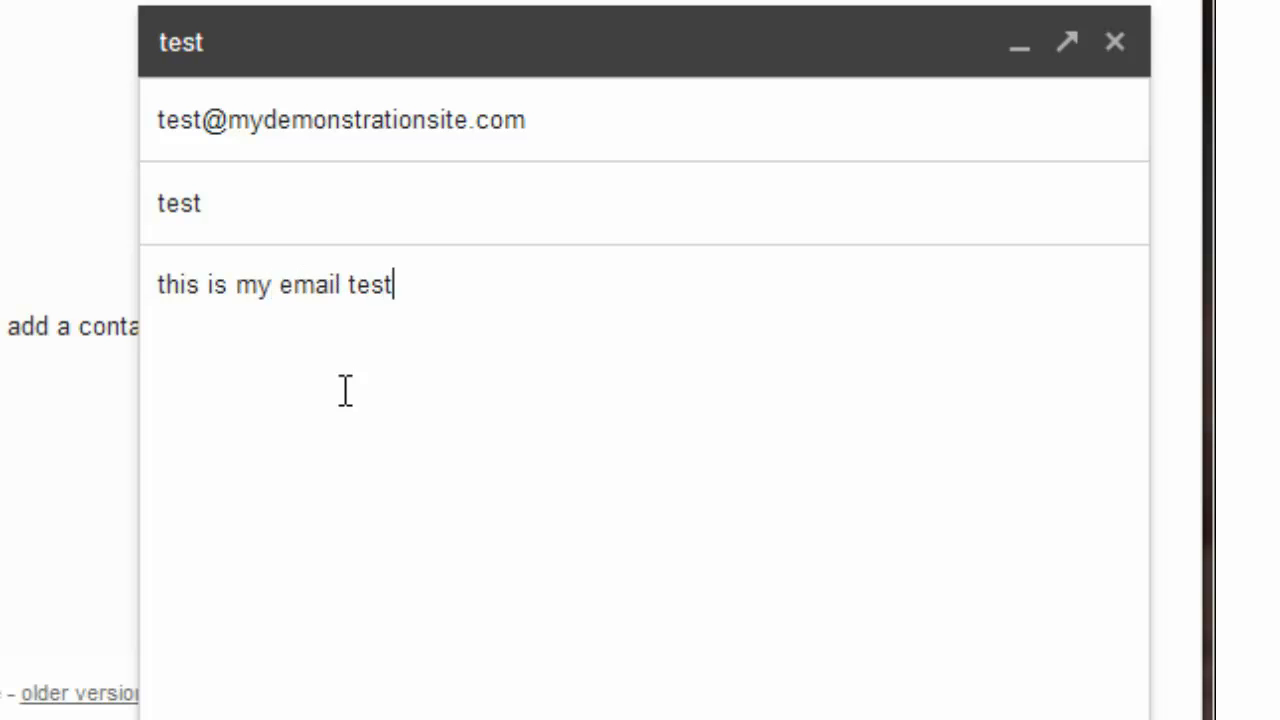
Add a Bcc line to the message and enter a second recipient's email address in it
left_click(657, 122)
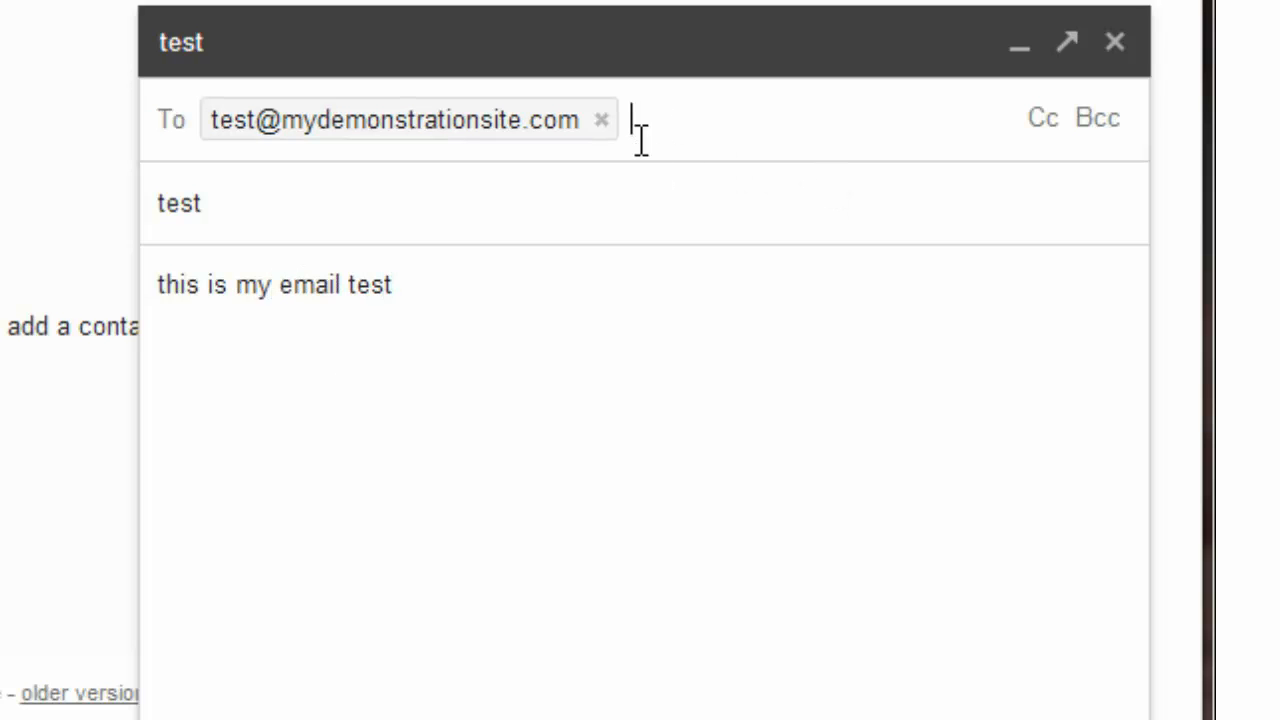
mouse_move(441, 119)
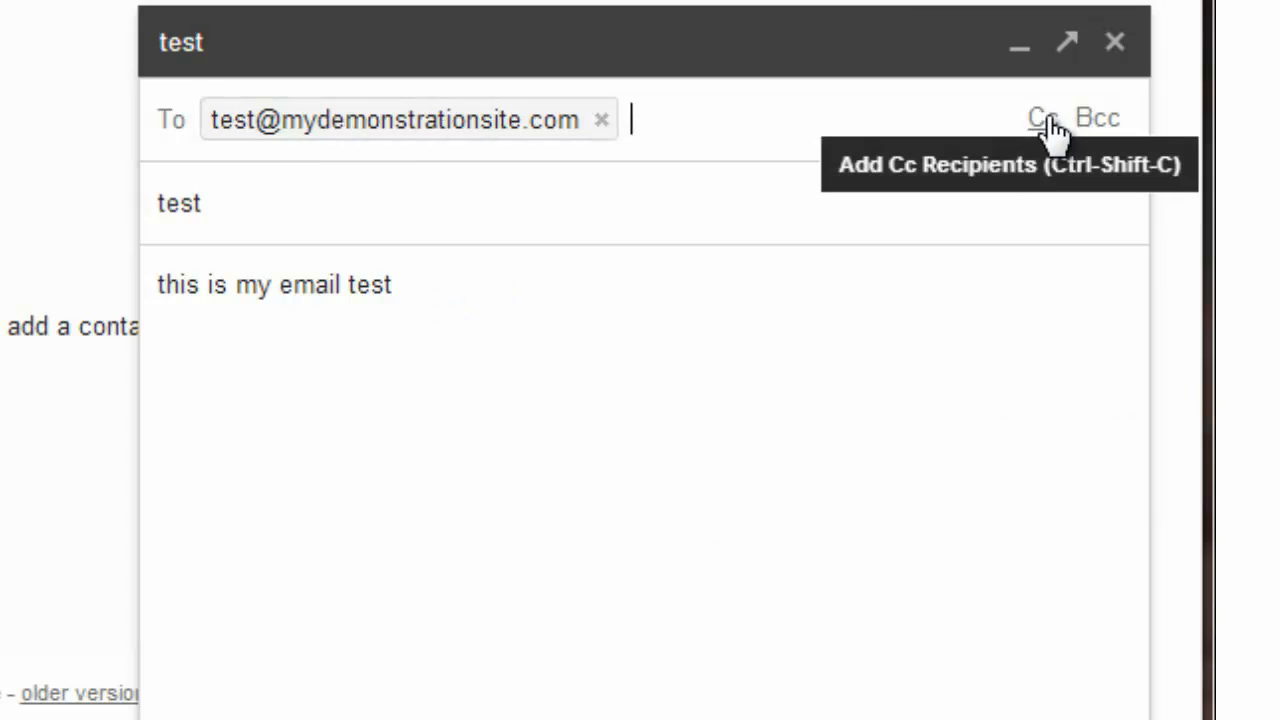
left_click(1097, 119)
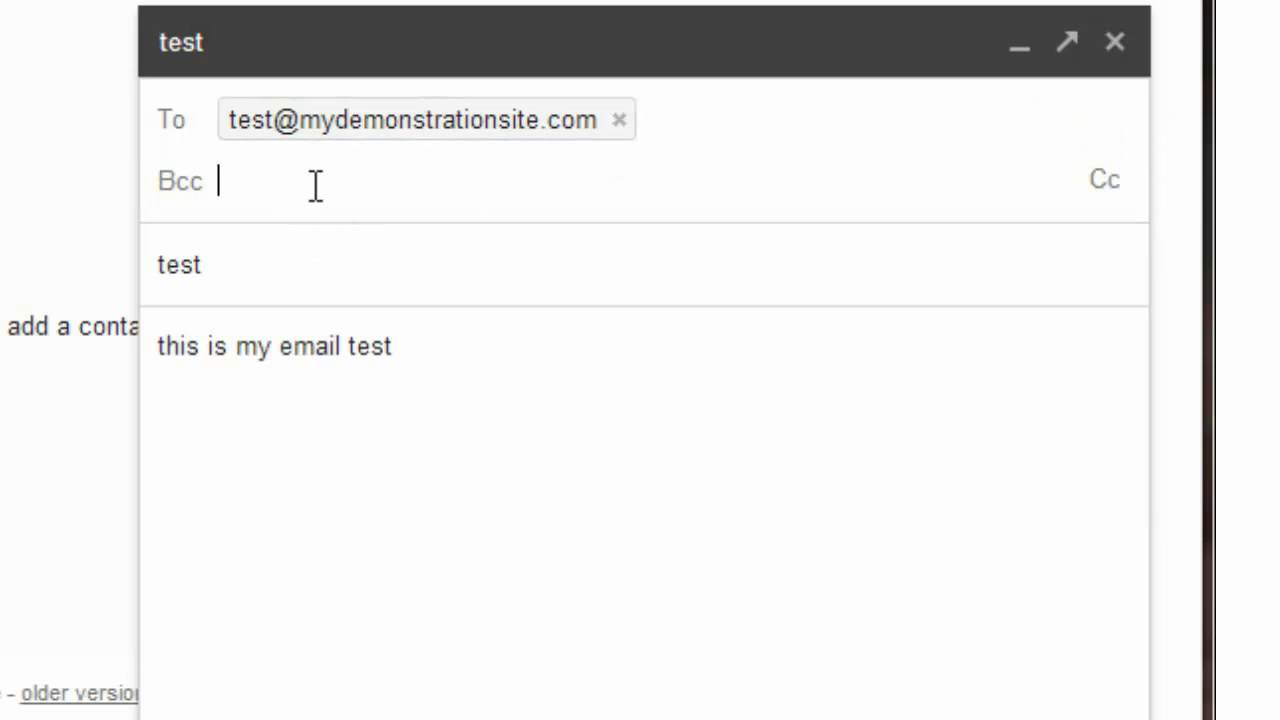
type("example@test.com")
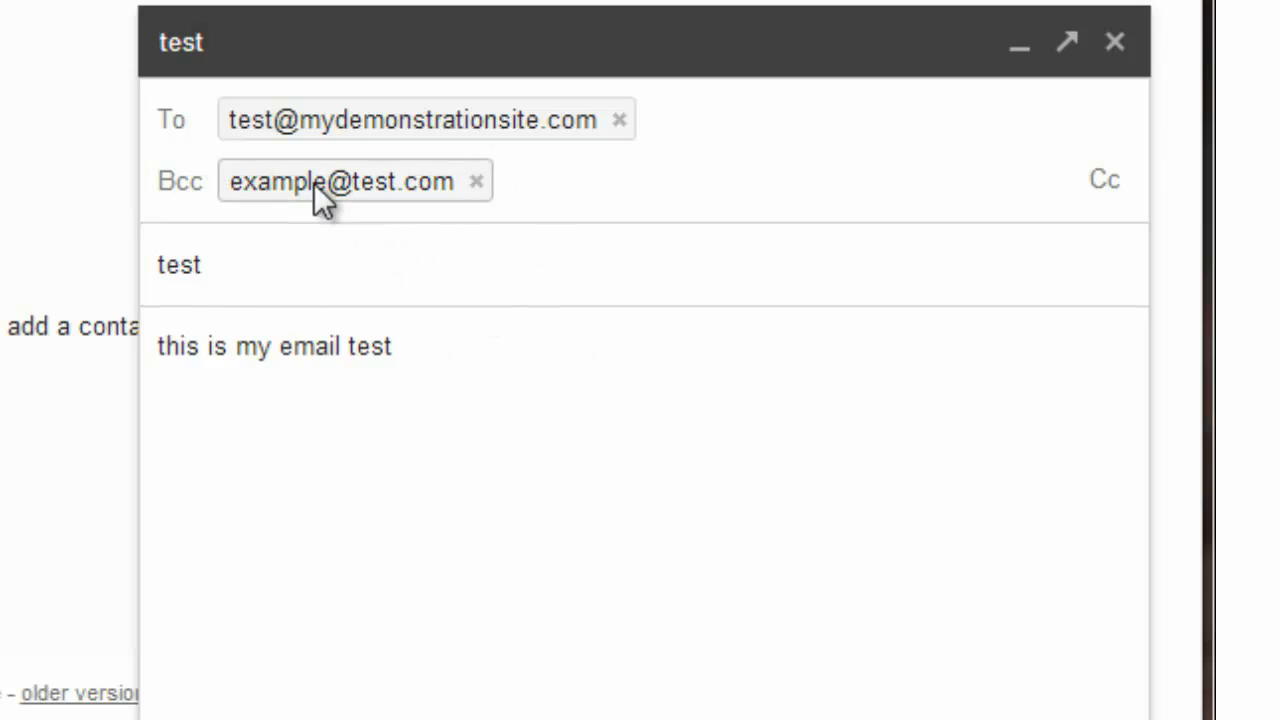
Add a Cc line to the message and move the Bcc recipient into it
mouse_move(443, 190)
left_click_drag(391, 181, 375, 208)
left_click(1118, 181)
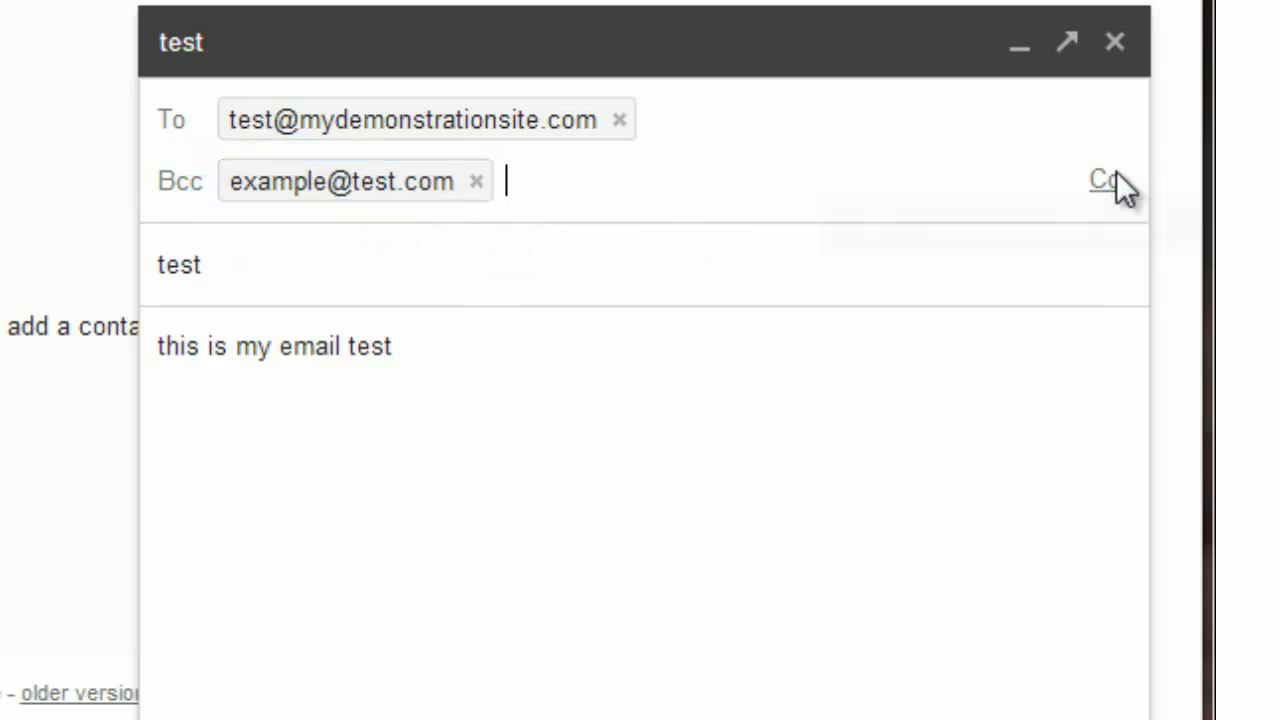
left_click_drag(405, 242, 403, 180)
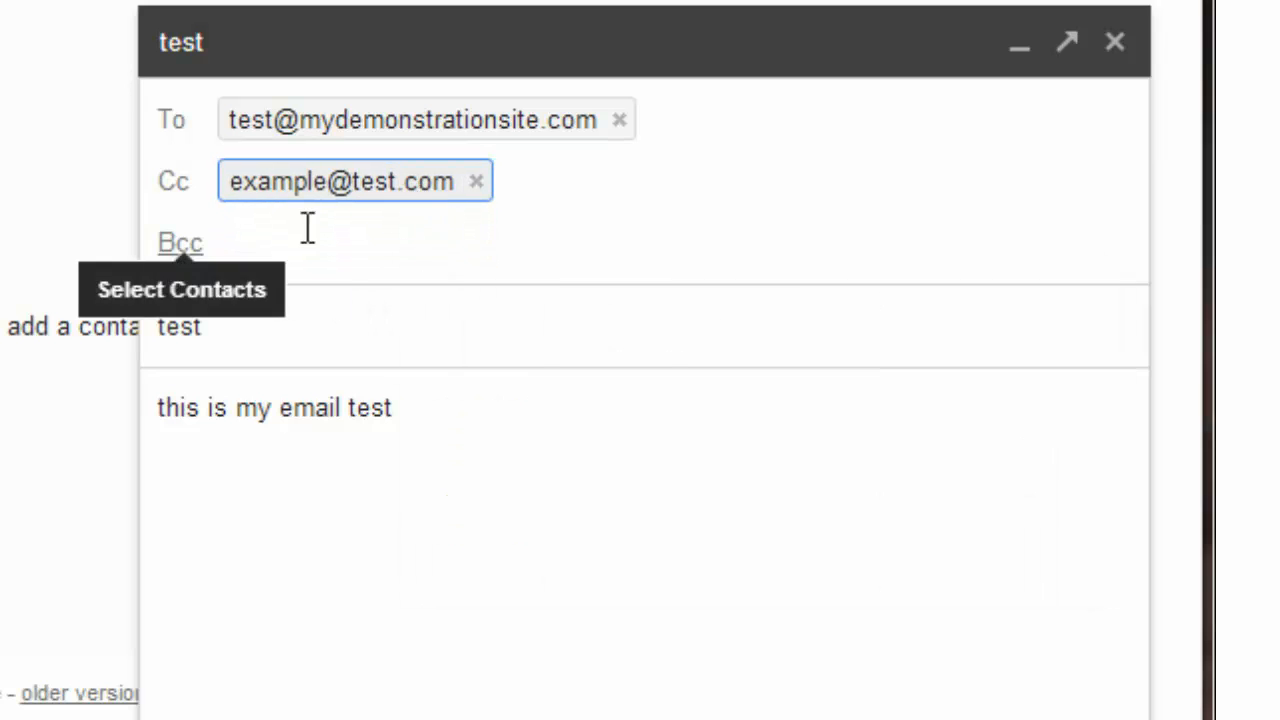
Move the Cc recipient through Bcc to the To line, and move the original To recipient to Cc
mouse_move(254, 190)
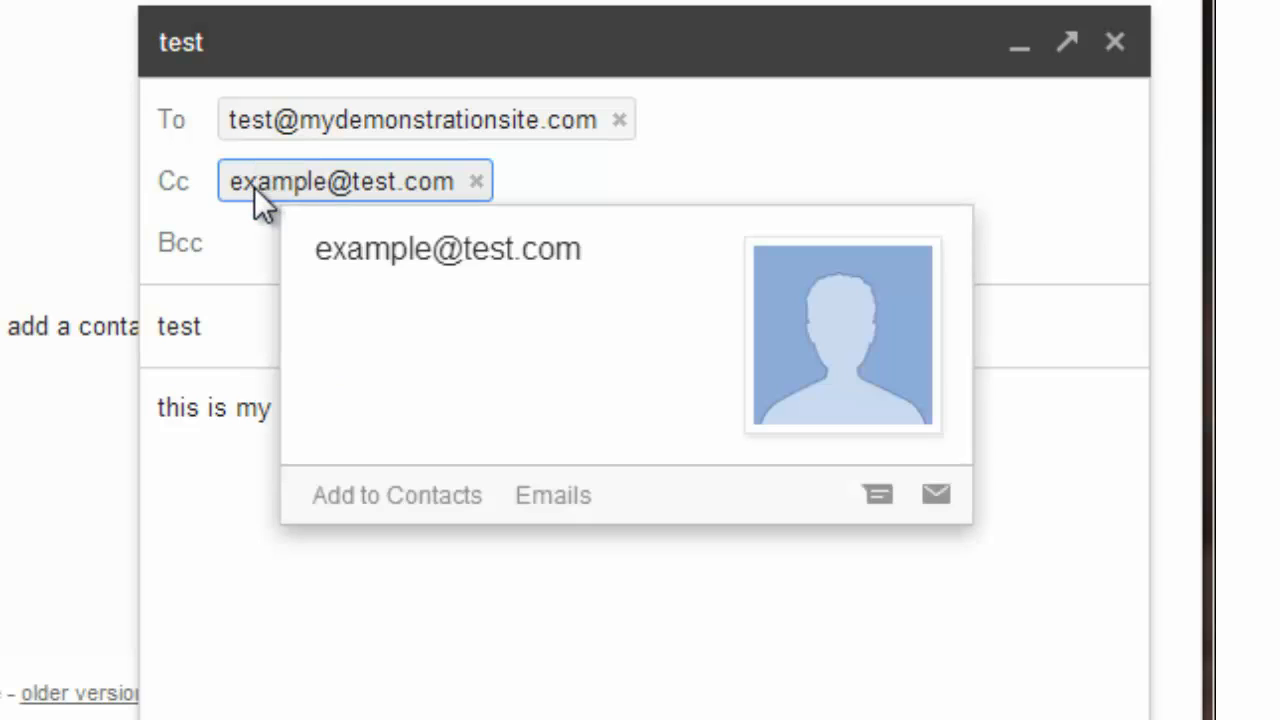
left_click_drag(262, 185, 262, 268)
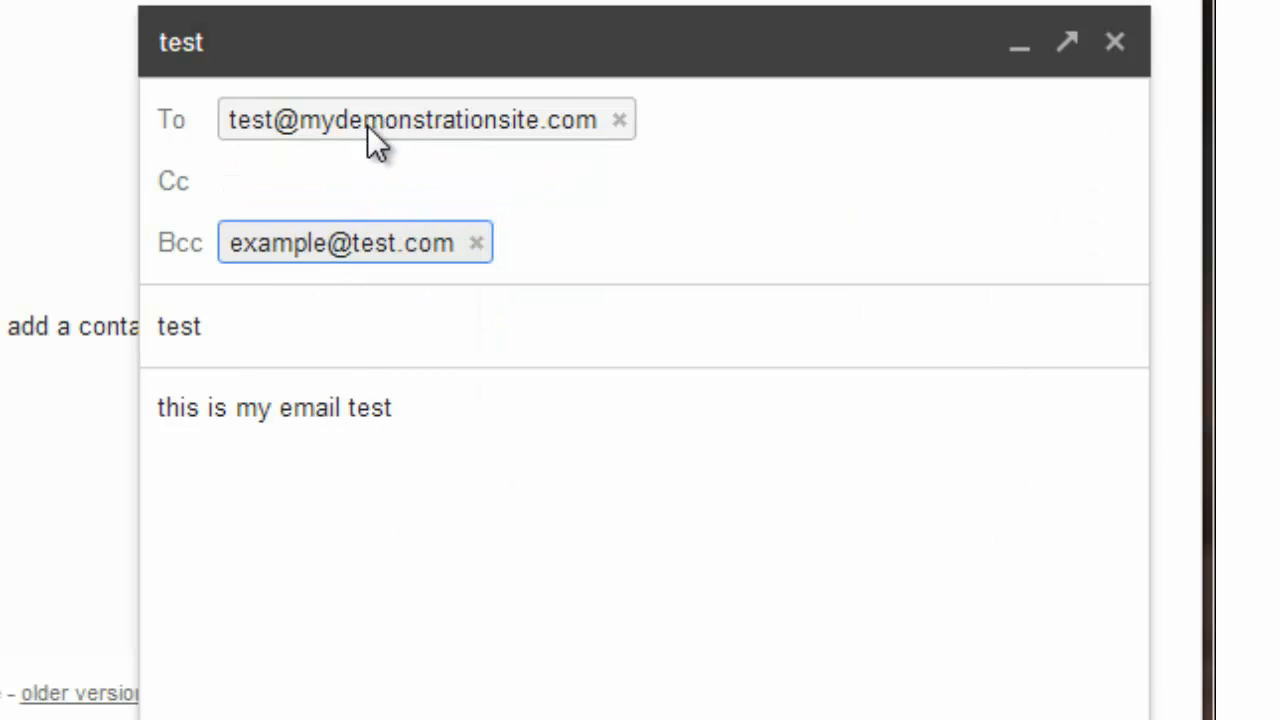
left_click_drag(367, 125, 351, 194)
left_click_drag(336, 240, 335, 112)
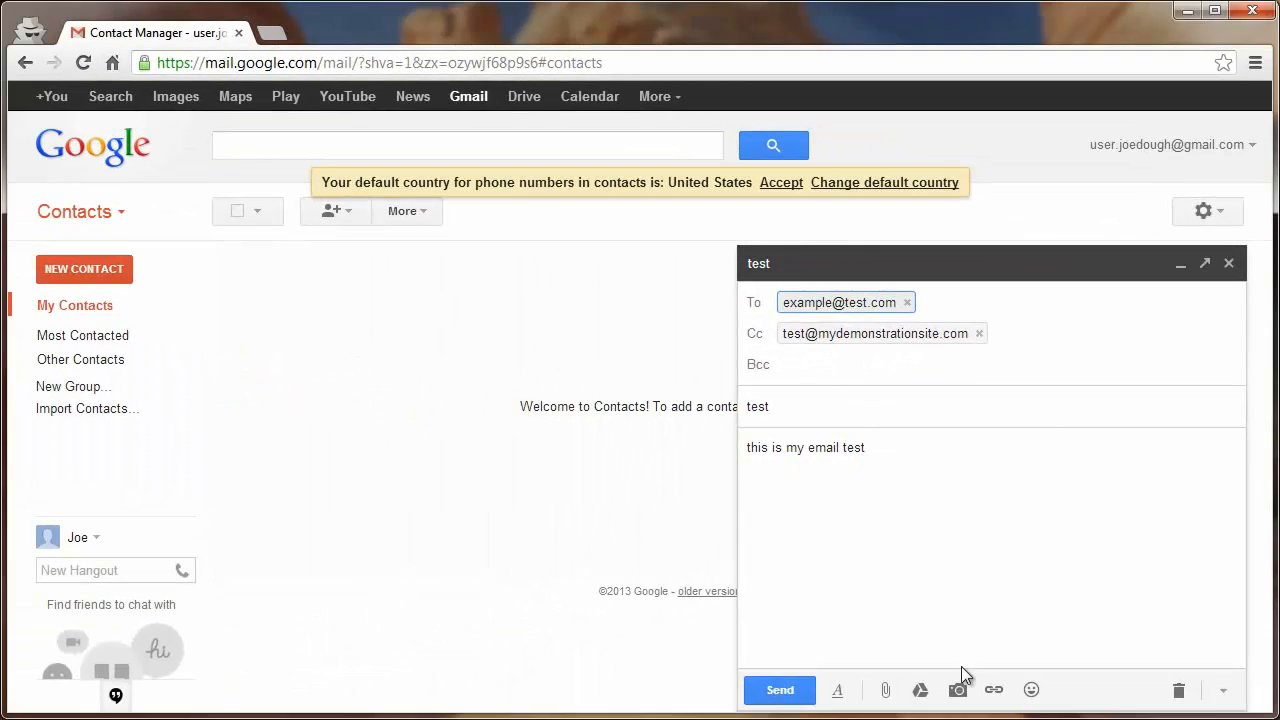
Select the message's body text and show the text formatting options
left_click(748, 449)
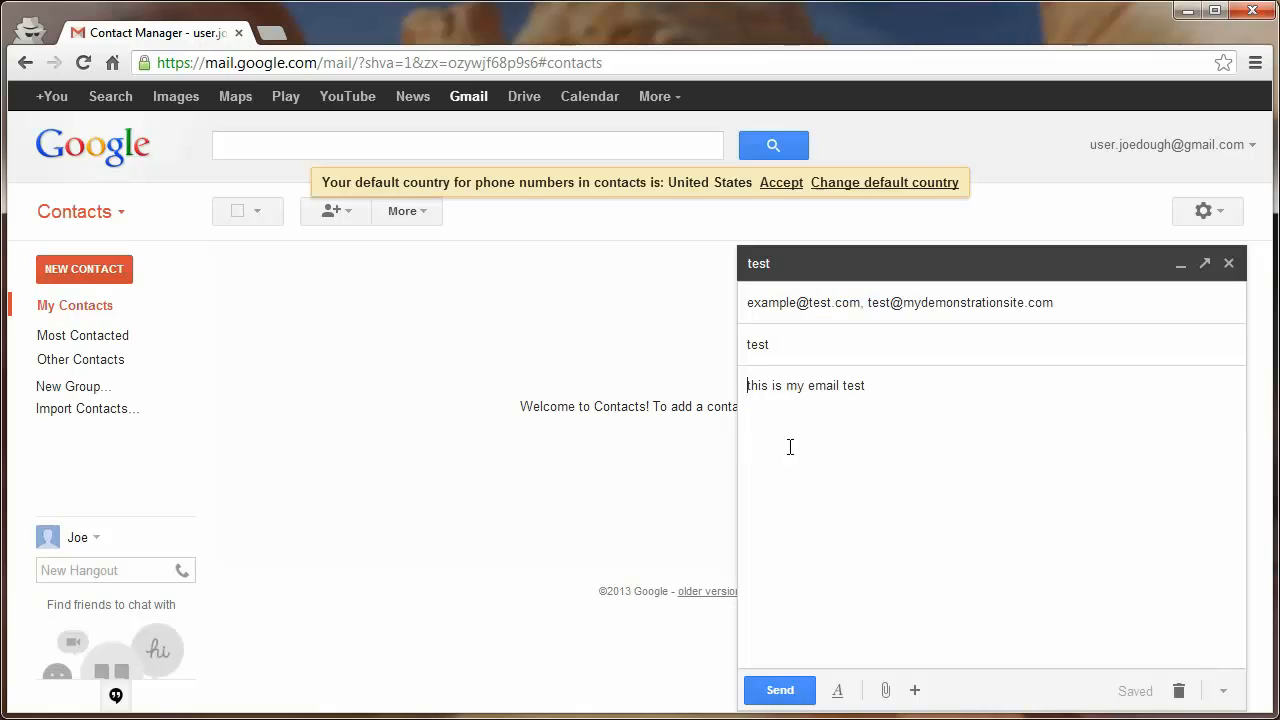
left_click_drag(790, 447, 900, 431)
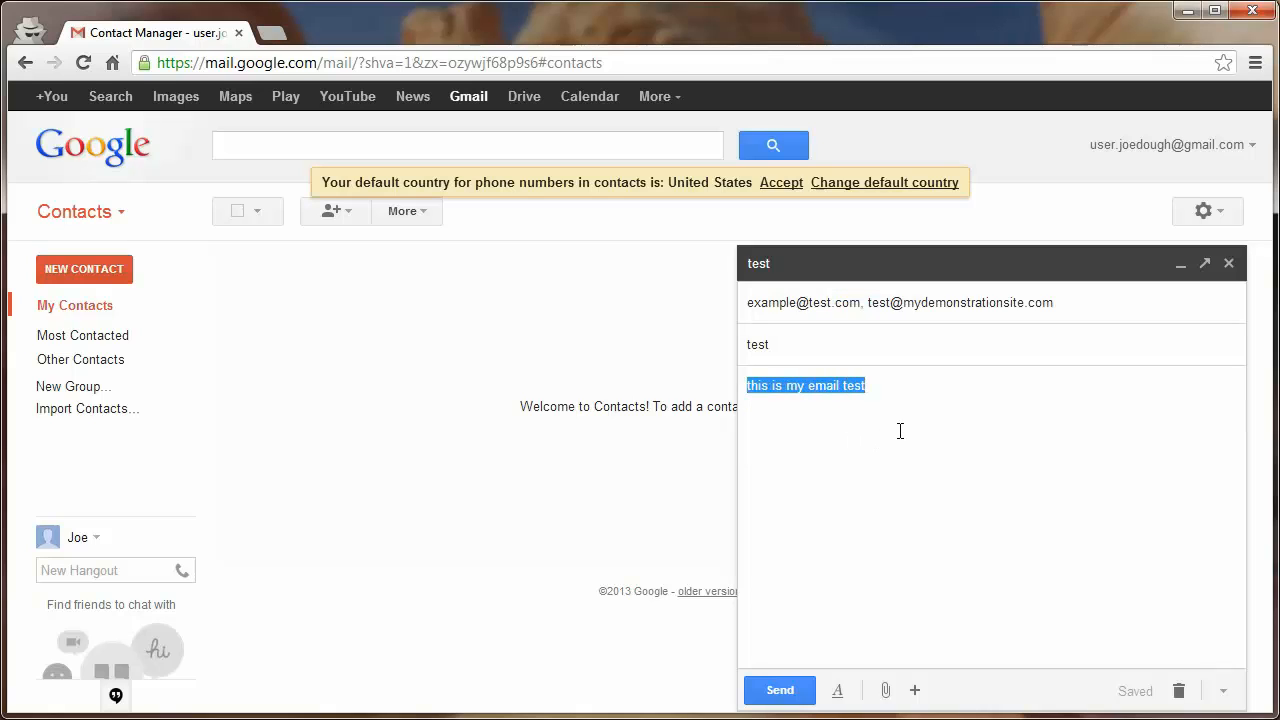
left_click(838, 692)
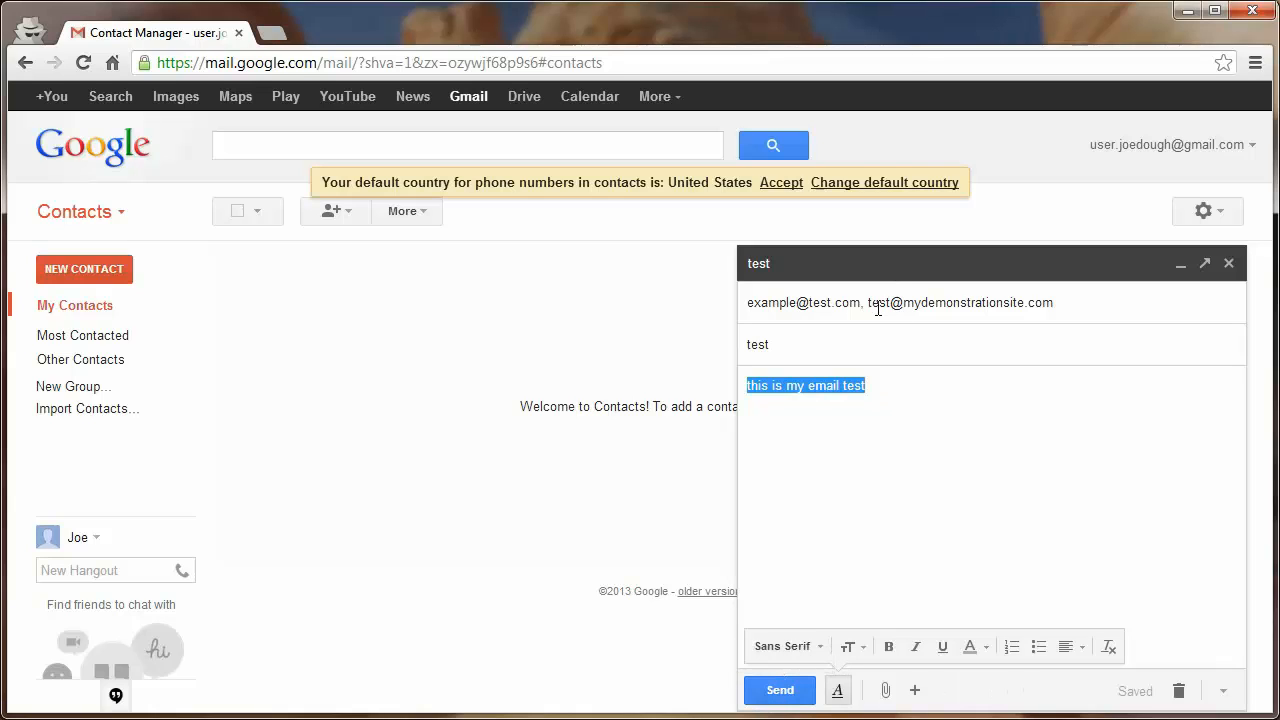
Swap the message's To and Cc recipients and send the message
left_click(792, 307)
left_click_drag(786, 305, 1038, 342)
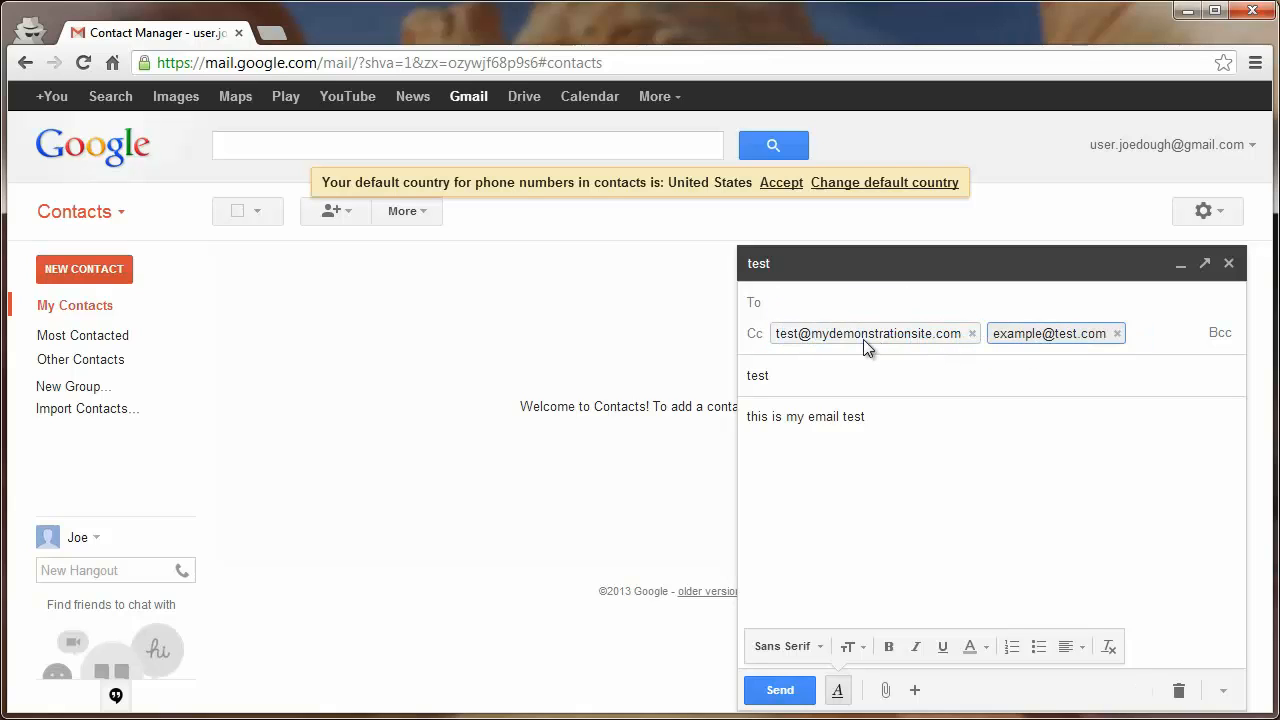
left_click_drag(863, 337, 866, 305)
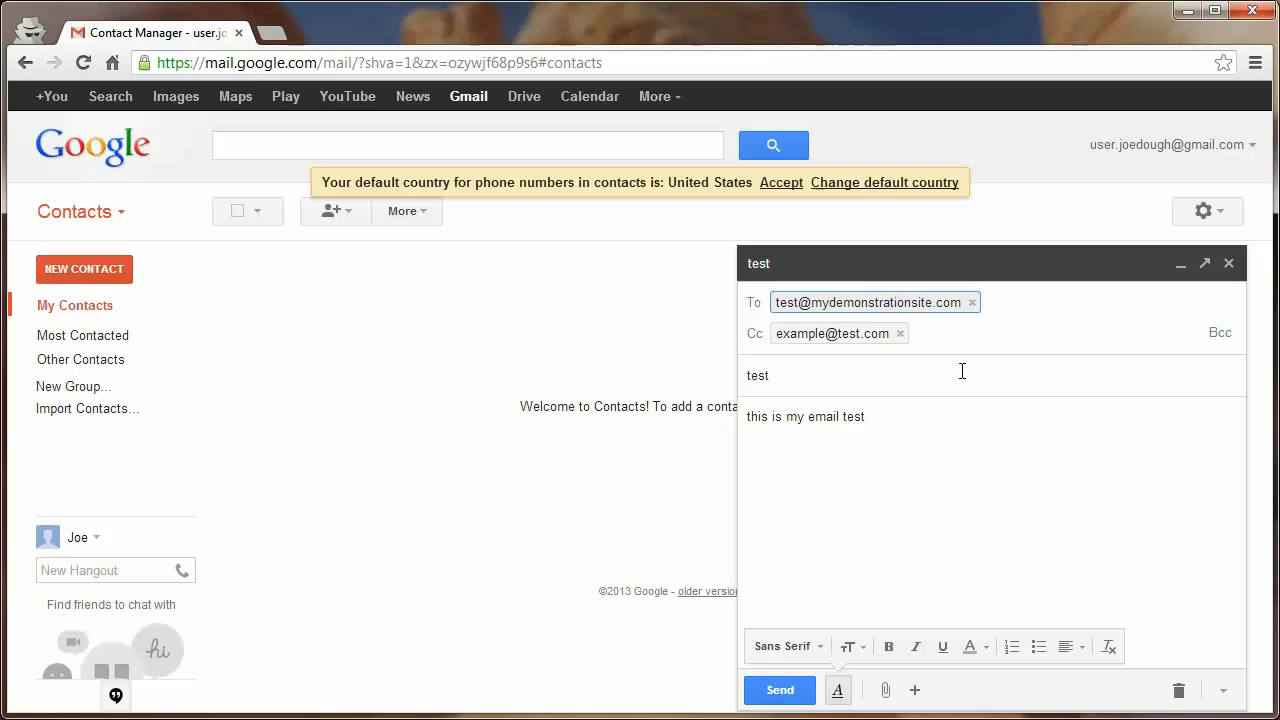
left_click(776, 694)
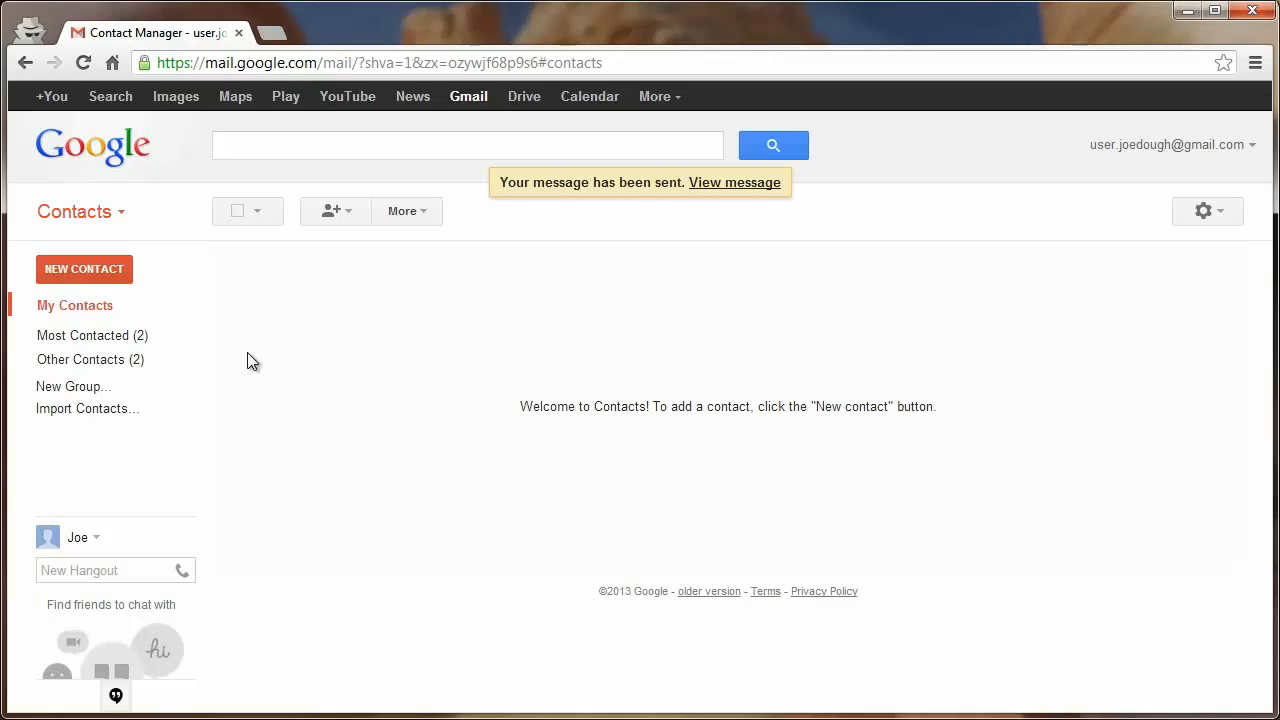
Open the "test" conversation in the inbox and view the contact options for Mail Delivery Subsystem
left_click(86, 214)
left_click(72, 250)
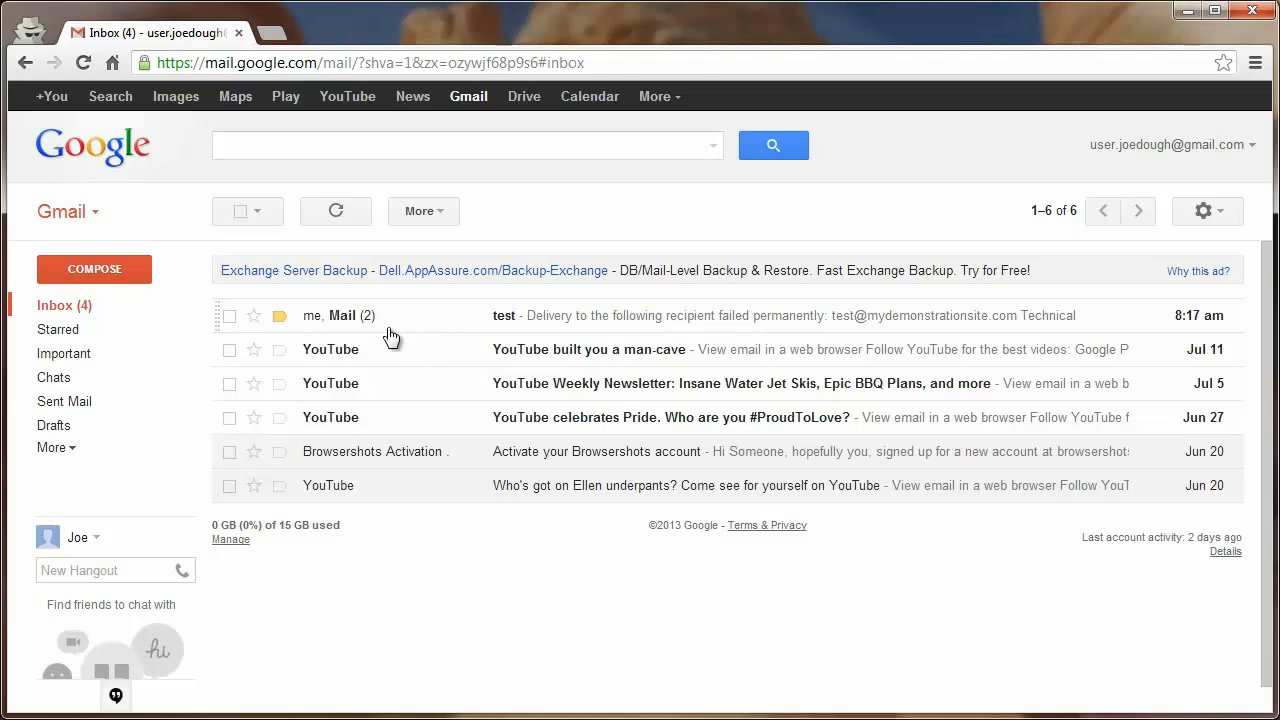
left_click(414, 317)
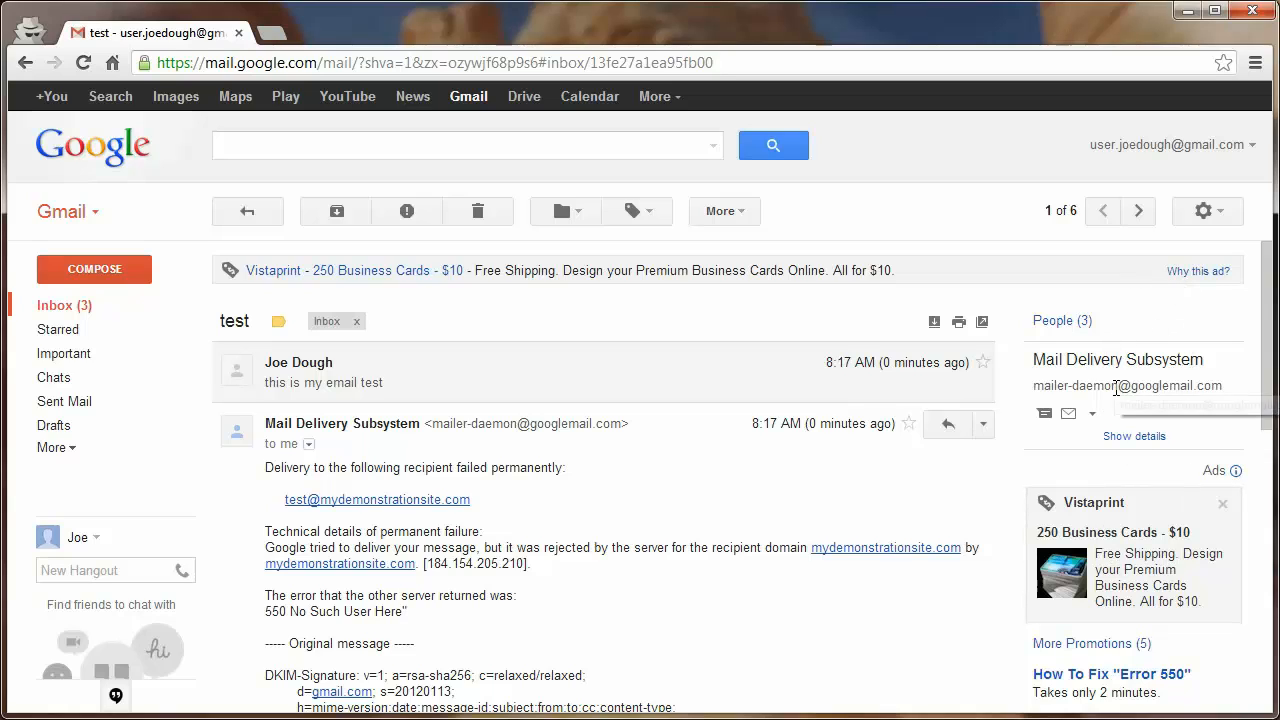
left_click(1092, 414)
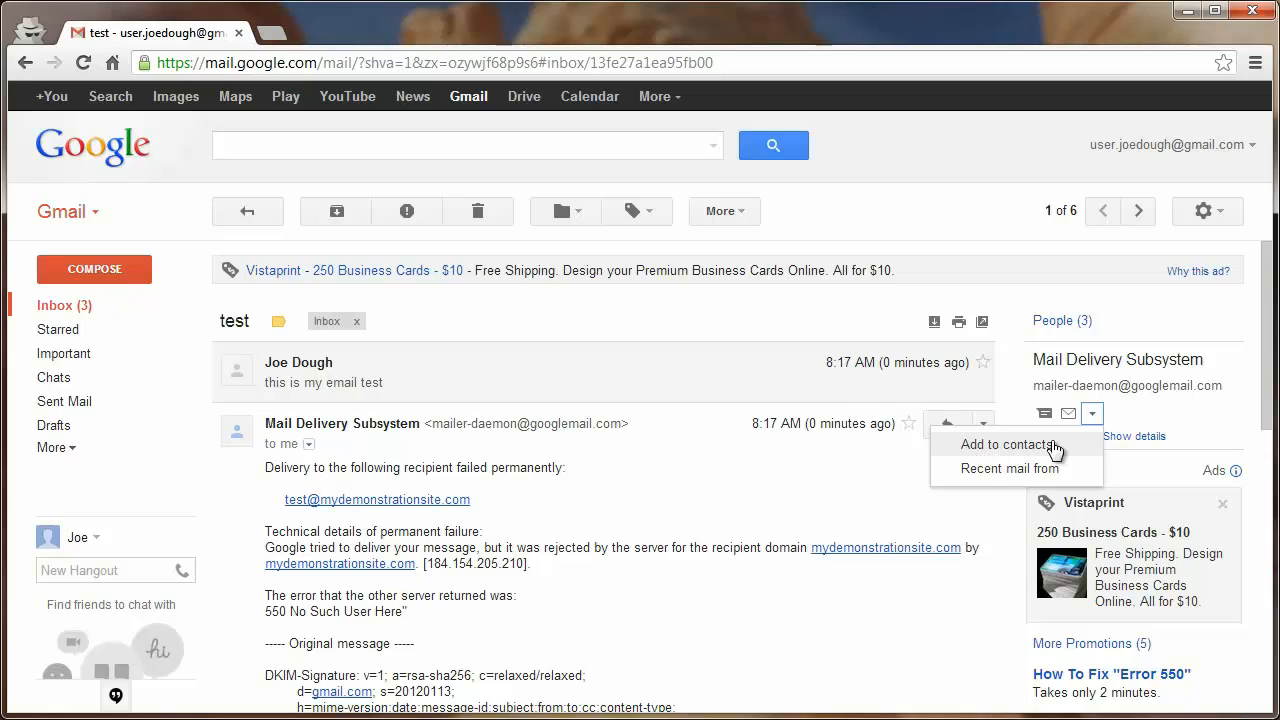
left_click(977, 468)
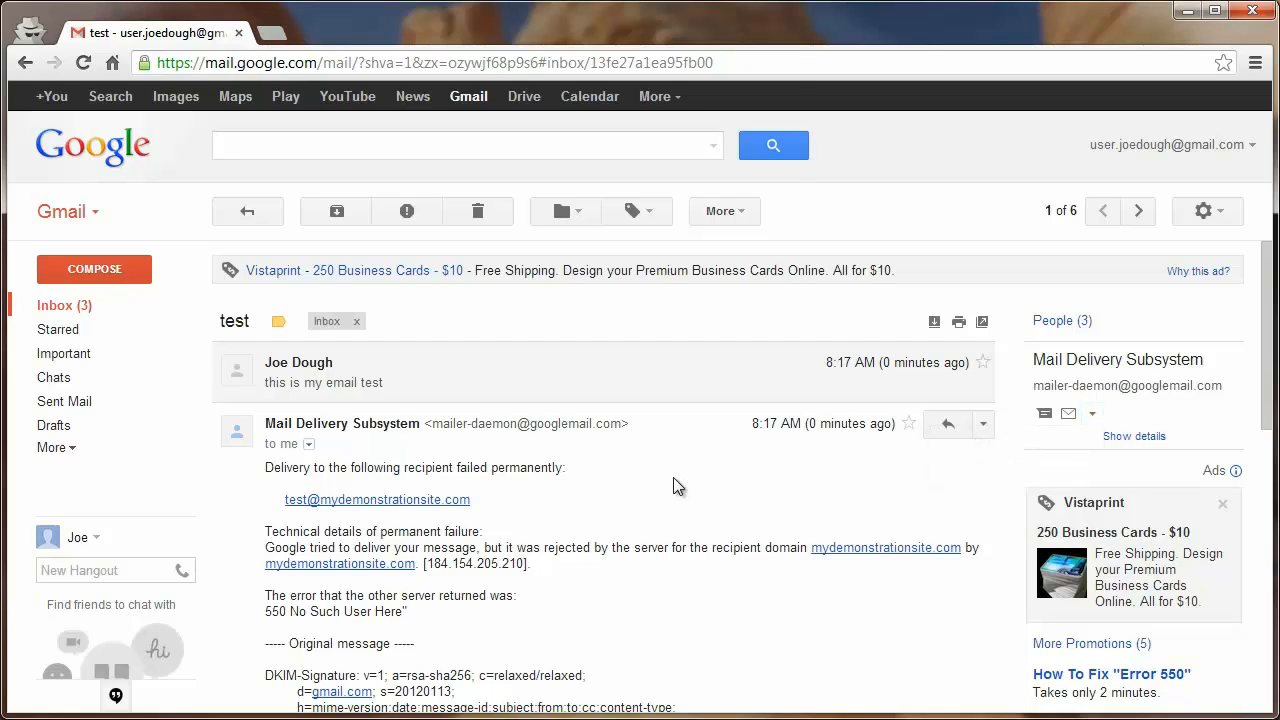